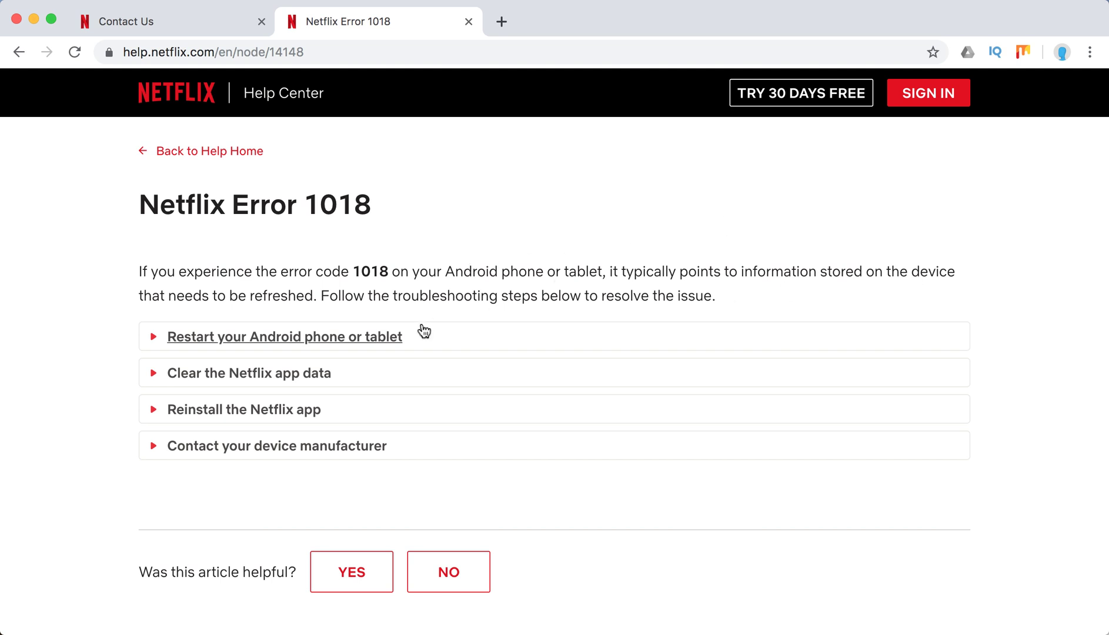
Expand 'Restart your Android phone or tablet' to show its four restart steps.
click(379, 340)
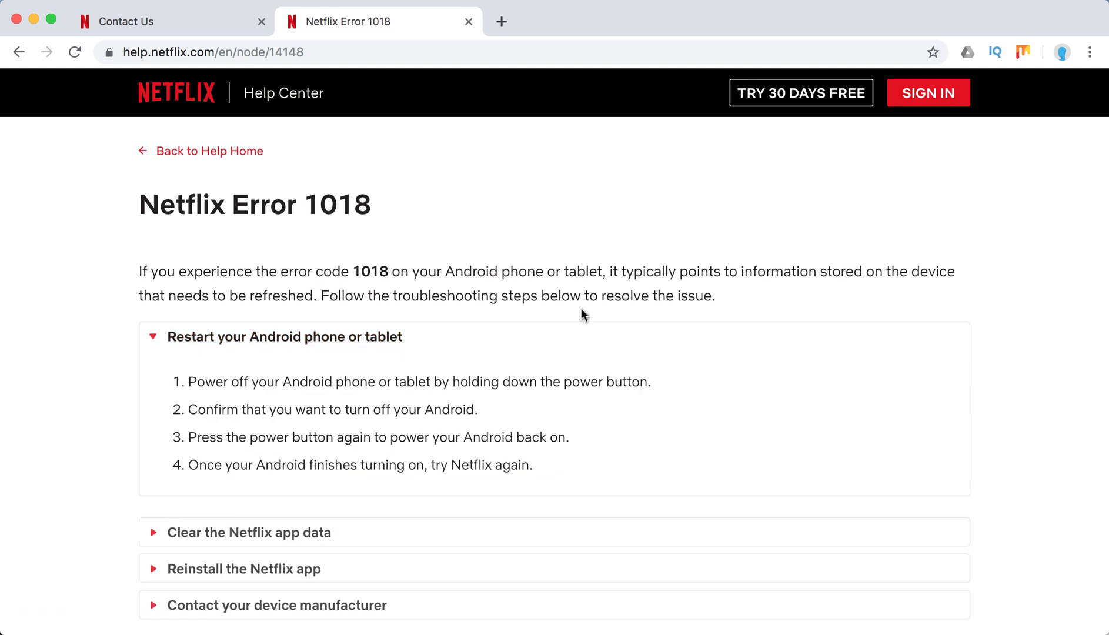
scroll(583, 315, down, 2)
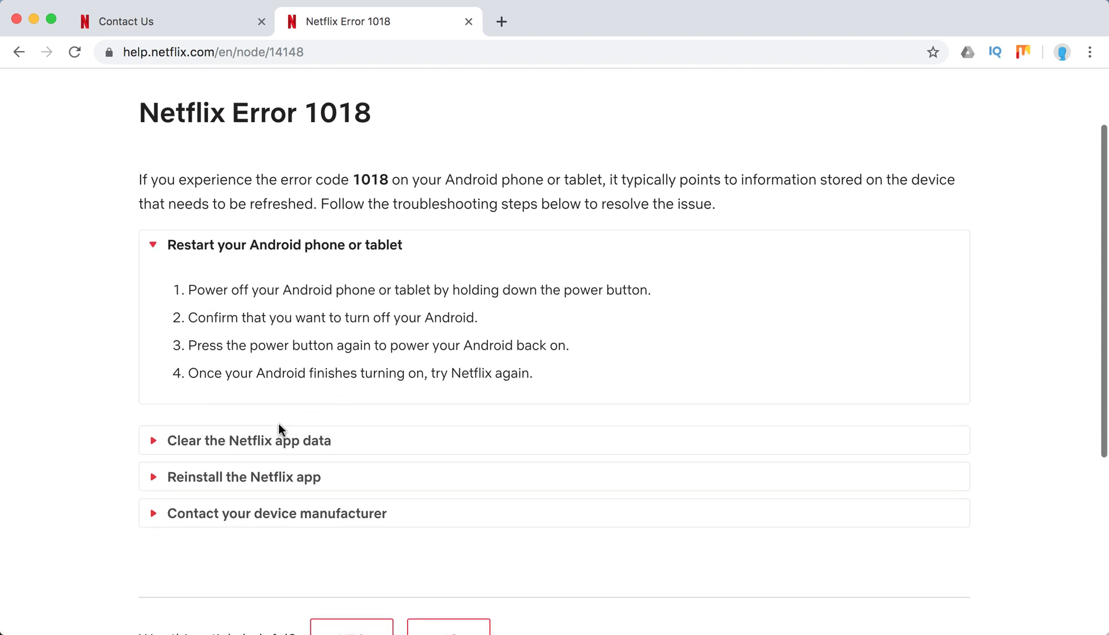
Expand the 'Clear the Netflix app data' and 'Reinstall the Netflix app' sections.
click(282, 484)
scroll(478, 380, down, 1)
scroll(478, 379, down, 3)
scroll(478, 380, down, 2)
scroll(478, 380, down, 1)
scroll(478, 380, down, 1)
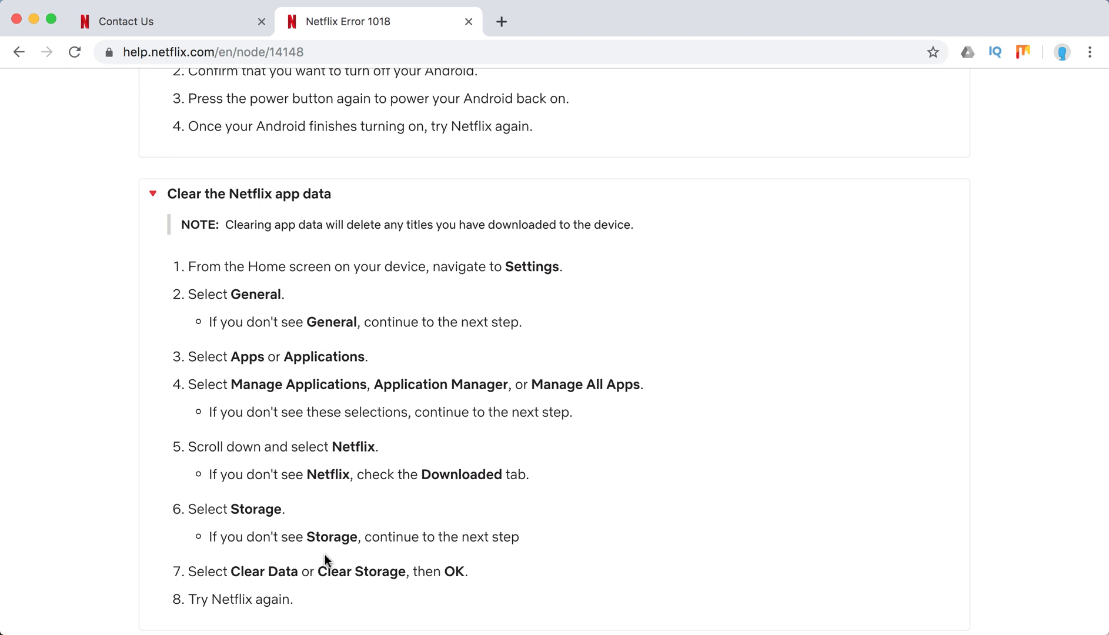
scroll(326, 555, down, 1)
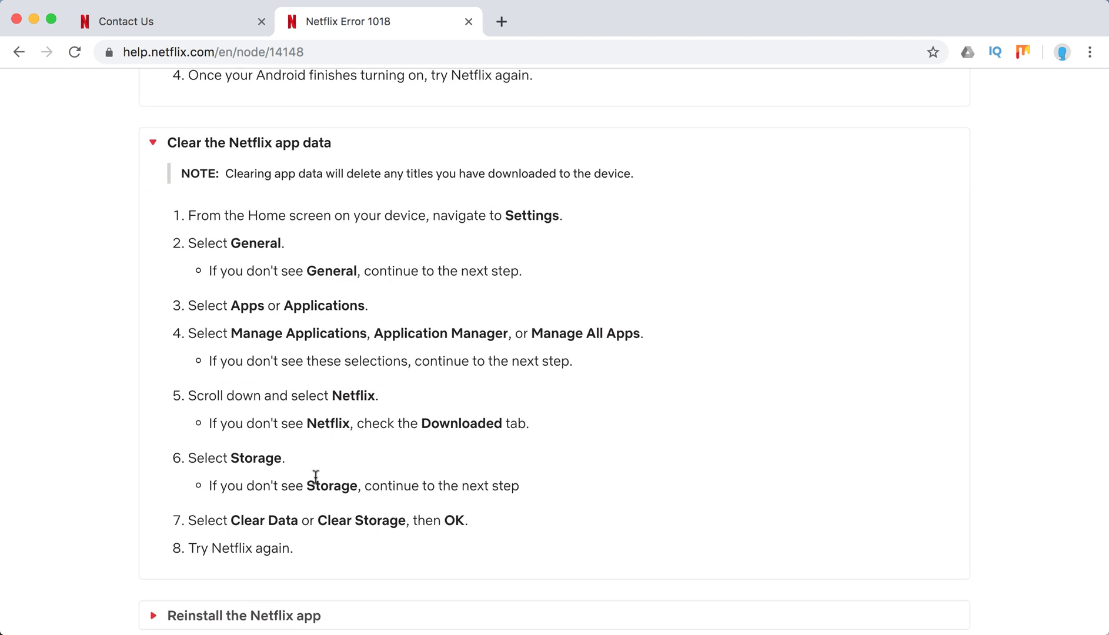
scroll(317, 477, down, 3)
scroll(317, 477, down, 2)
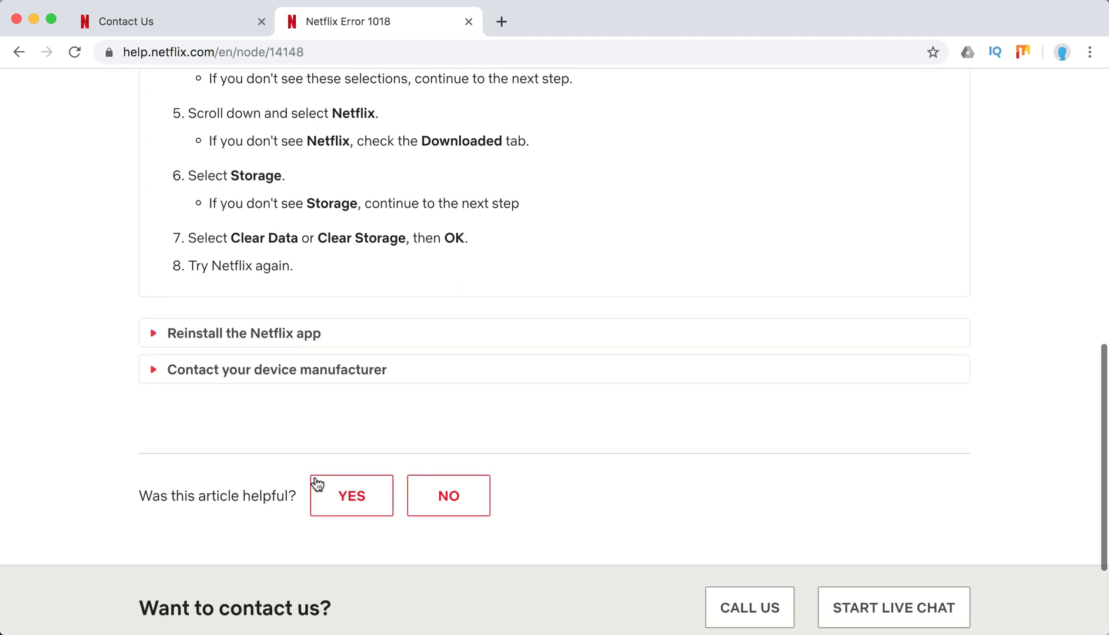
click(260, 333)
scroll(404, 322, down, 1)
scroll(404, 323, down, 1)
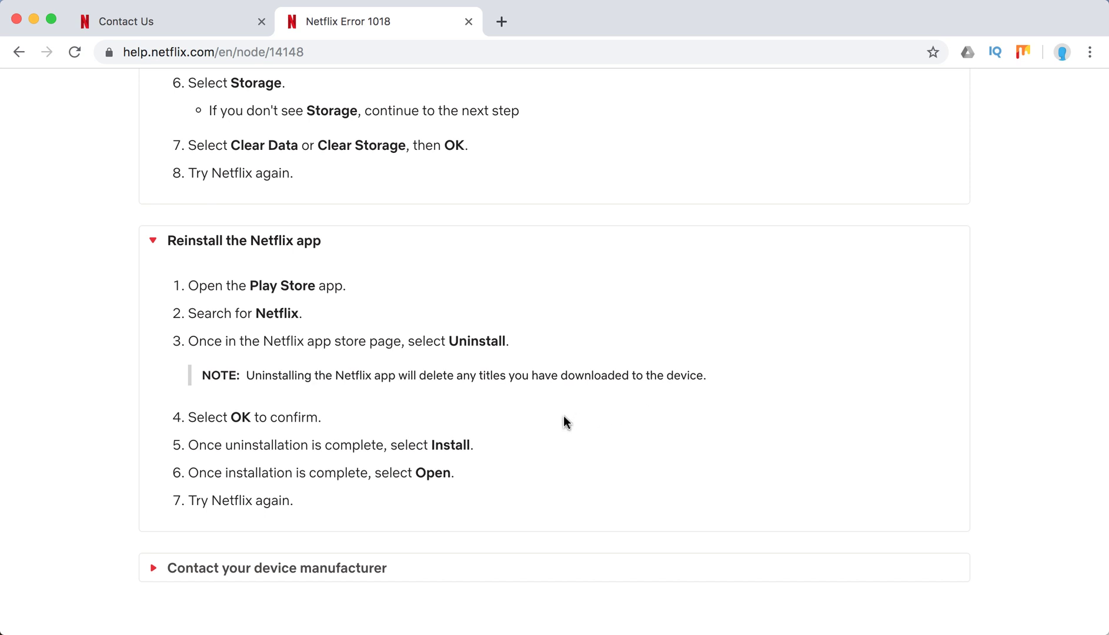
Expand the 'Contact your device manufacturer' section of the Error 1018 article.
click(304, 567)
scroll(446, 503, down, 1)
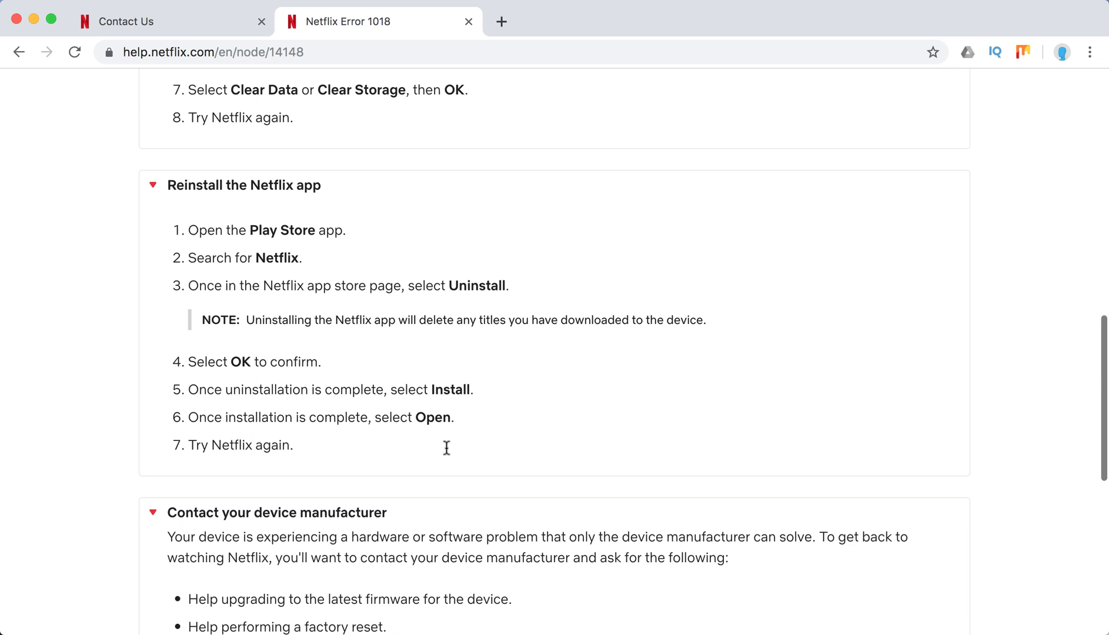
scroll(447, 448, down, 2)
scroll(446, 448, down, 2)
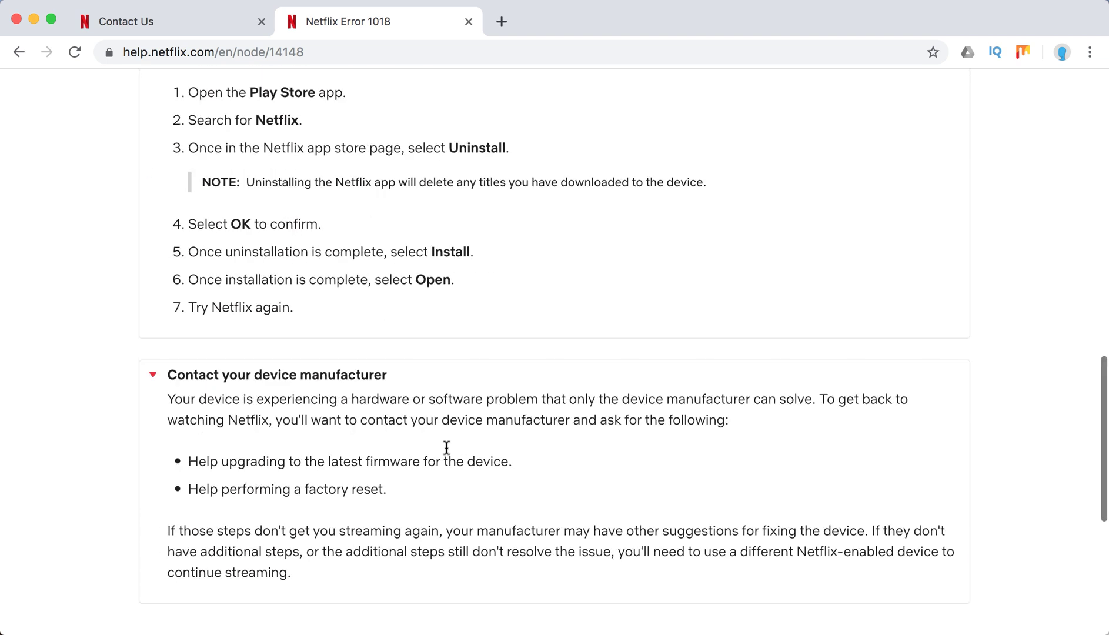
scroll(446, 447, down, 1)
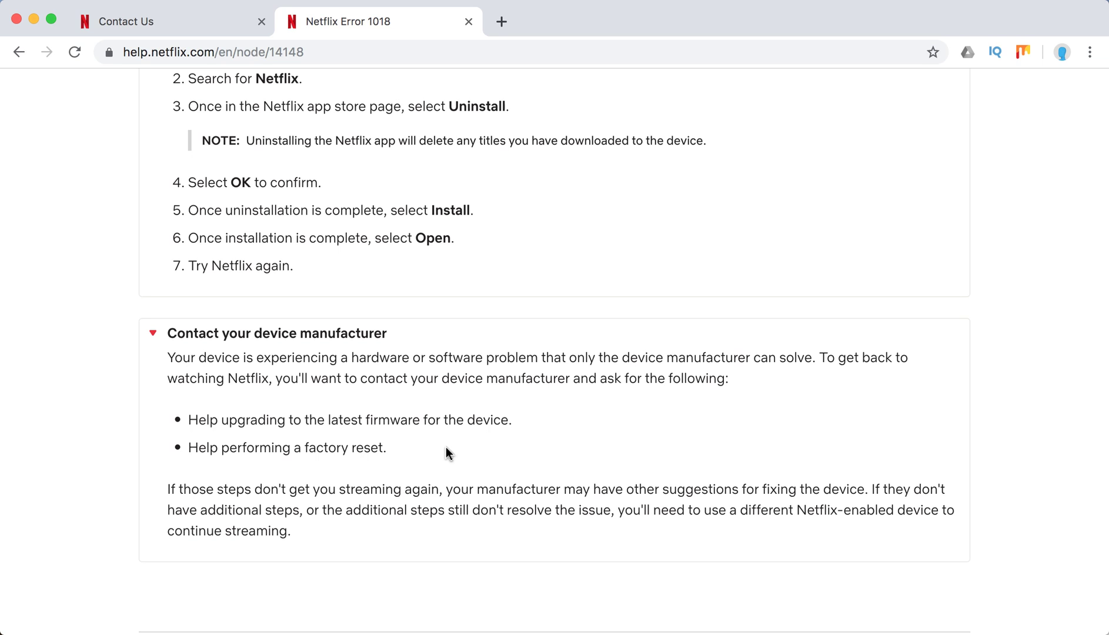
scroll(447, 452, up, 3)
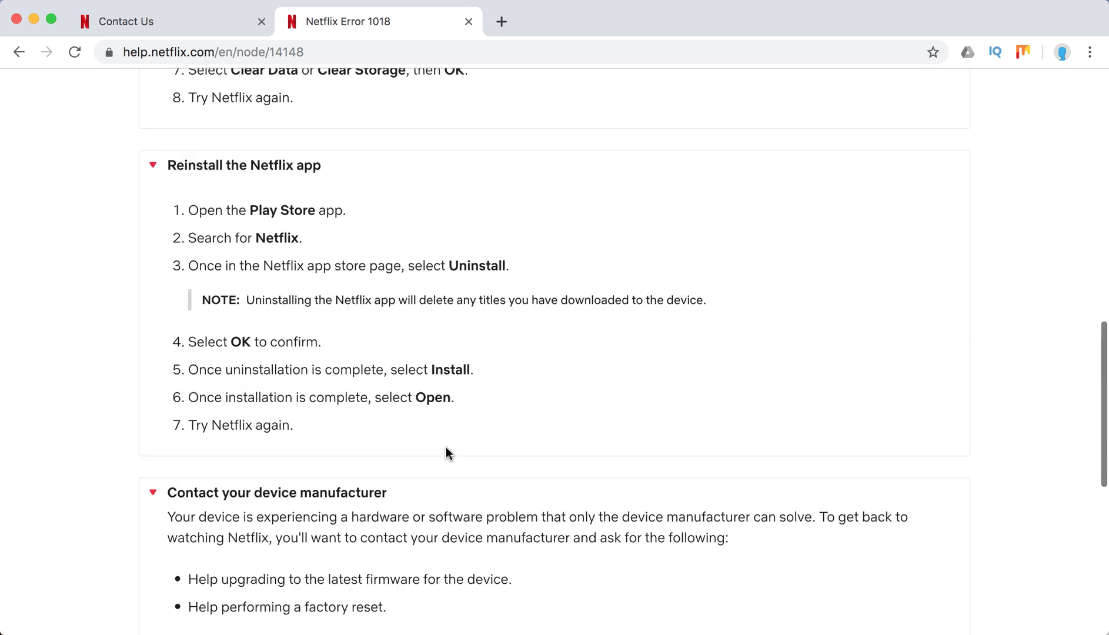
scroll(447, 452, up, 2)
scroll(447, 452, up, 4)
scroll(447, 452, up, 3)
scroll(447, 453, up, 5)
scroll(447, 452, up, 2)
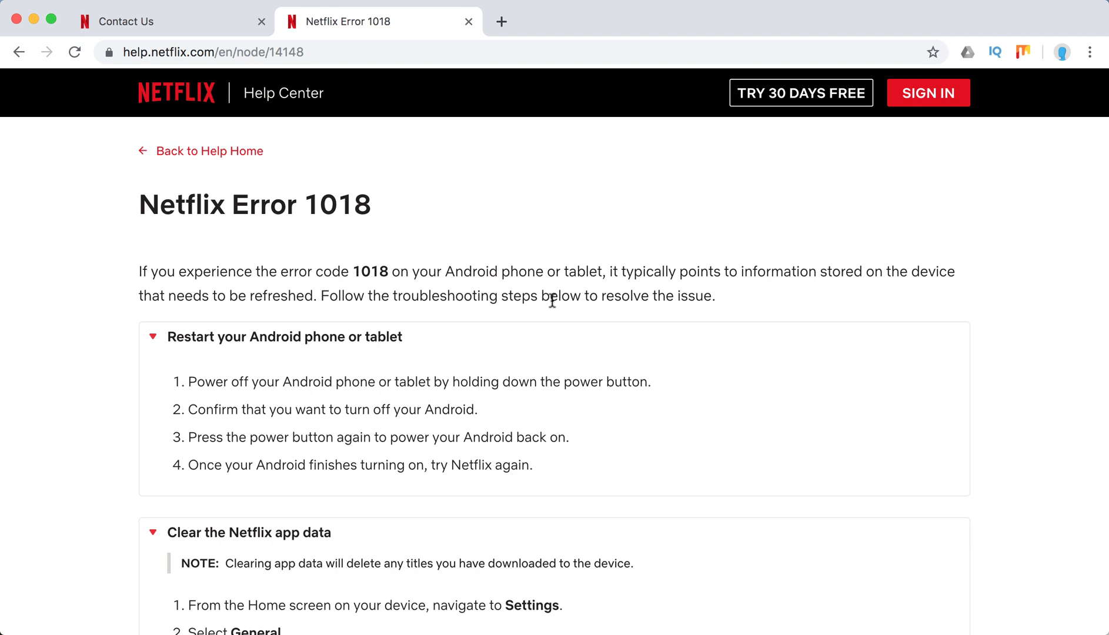
click(201, 28)
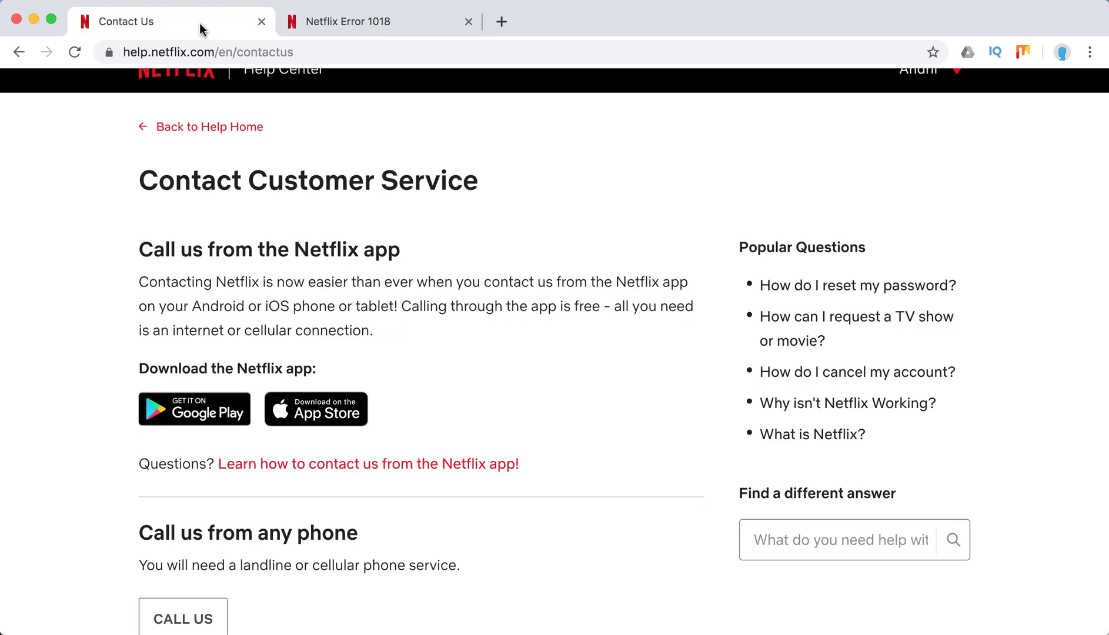
scroll(681, 249, down, 3)
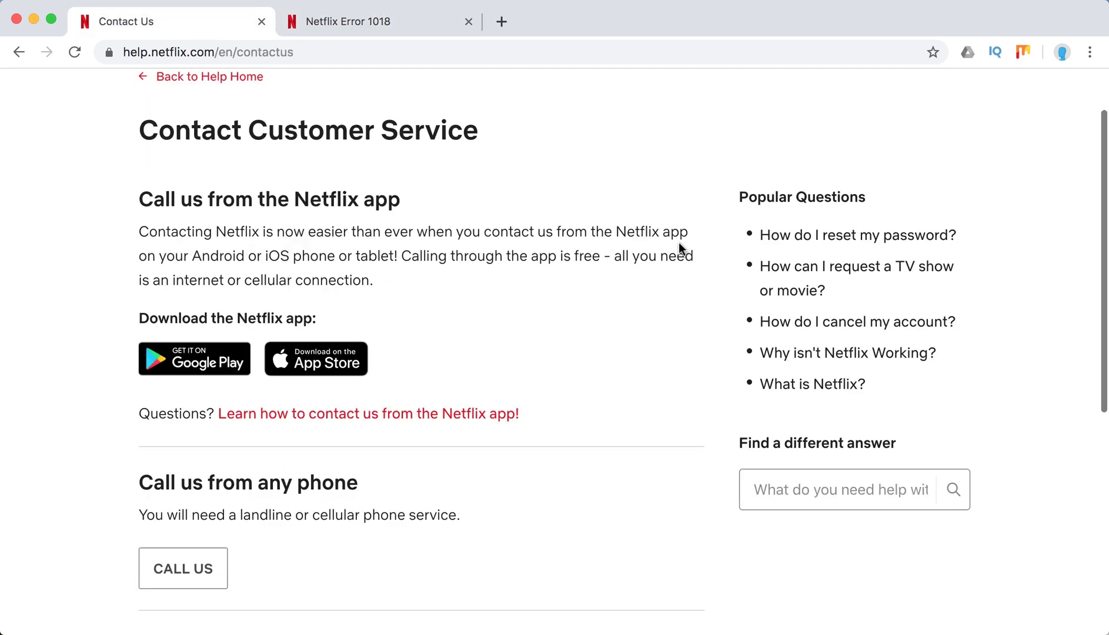
scroll(680, 248, down, 2)
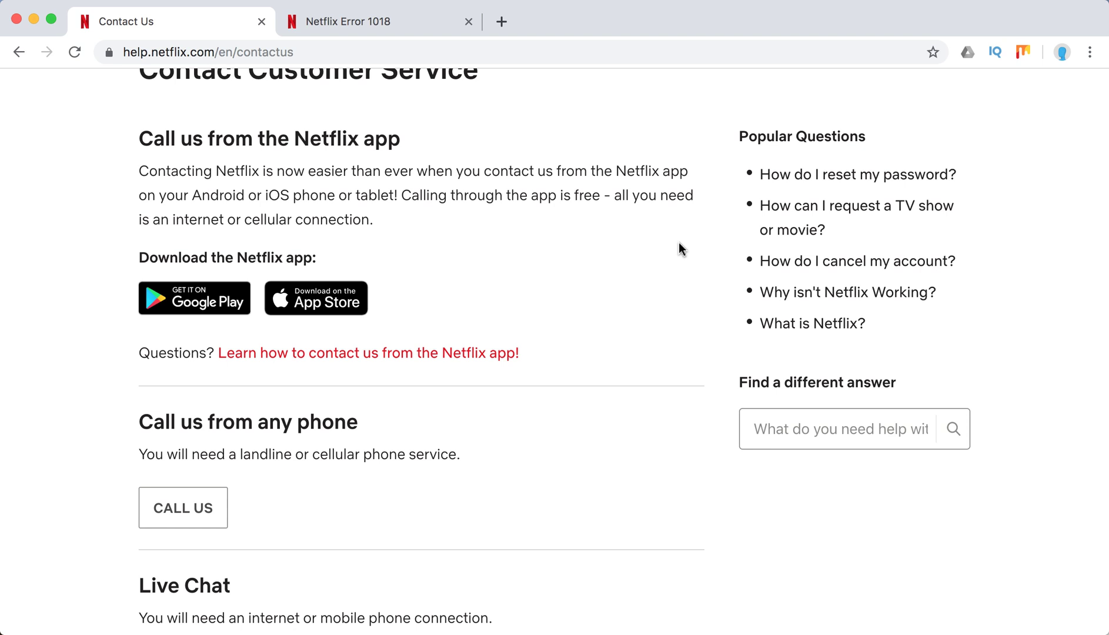
scroll(331, 211, down, 3)
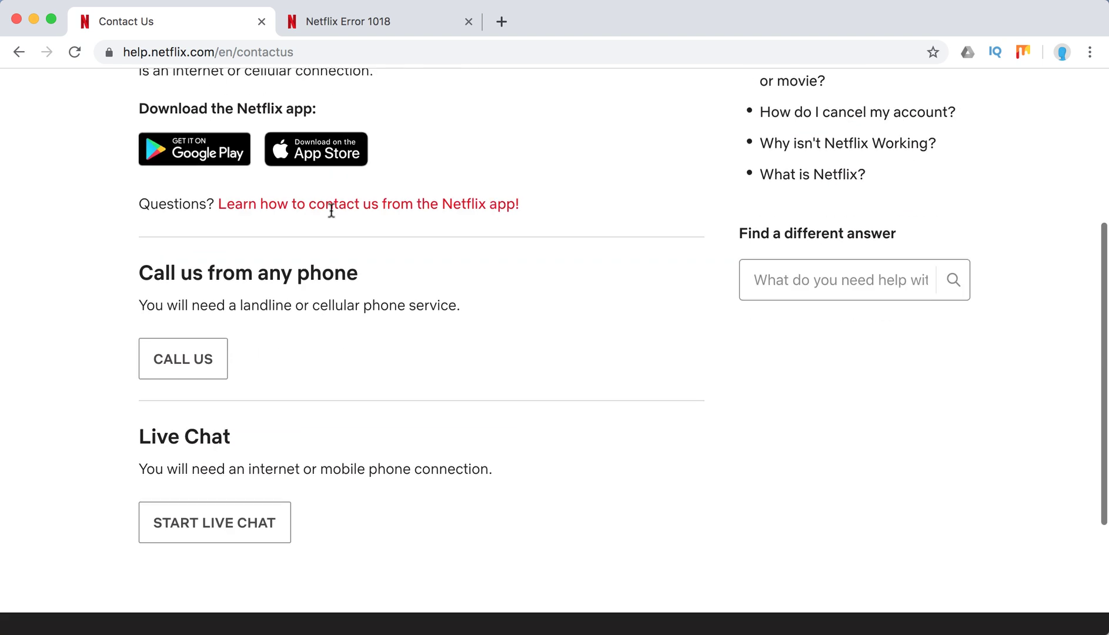
scroll(331, 211, up, 3)
scroll(331, 211, up, 2)
scroll(331, 211, up, 4)
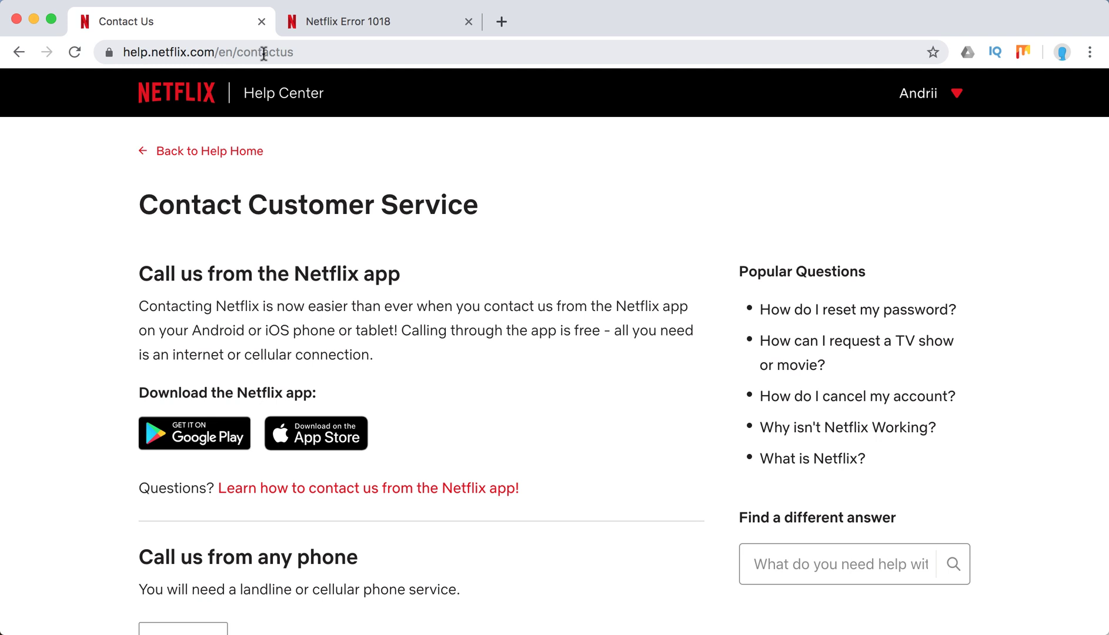
Switch back to the 'Netflix Error 1018' browser tab.
click(344, 21)
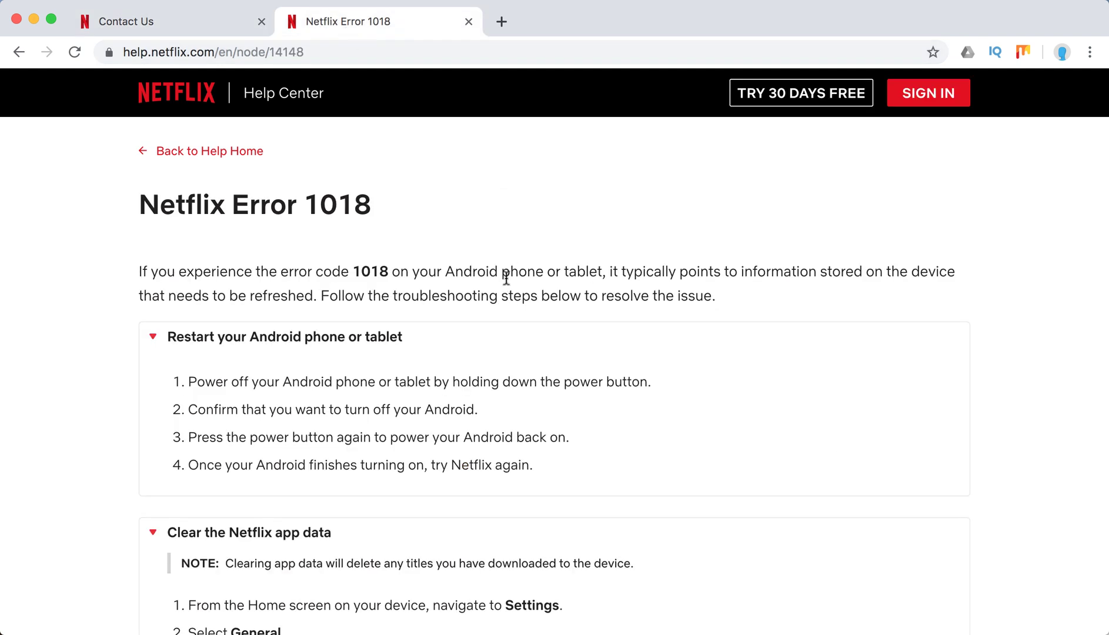